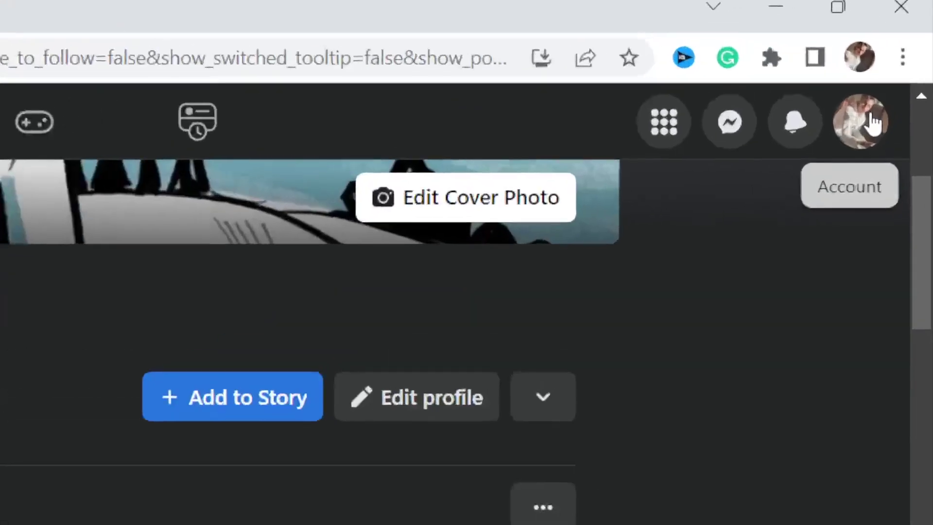
Step: Switch to acting as the Anythingreally Page from the account menu's list of profiles
left_click(905, 59)
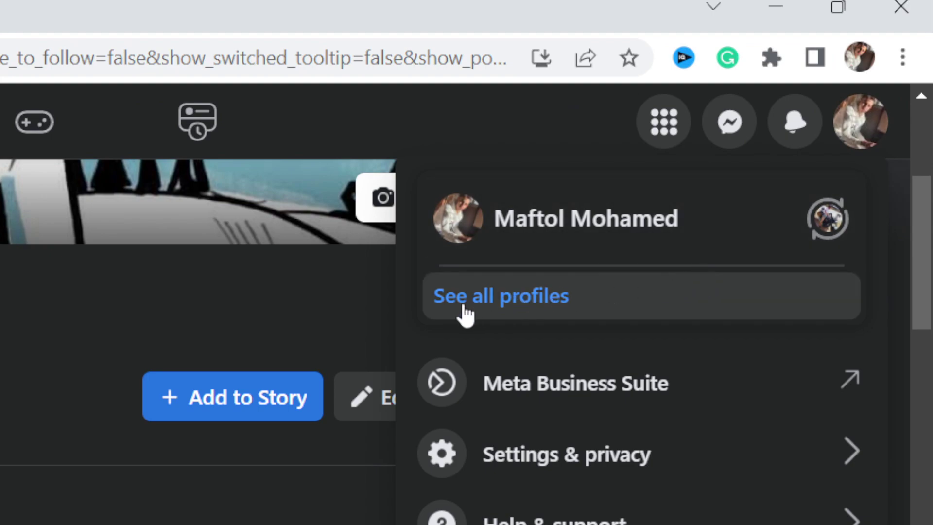
left_click(502, 312)
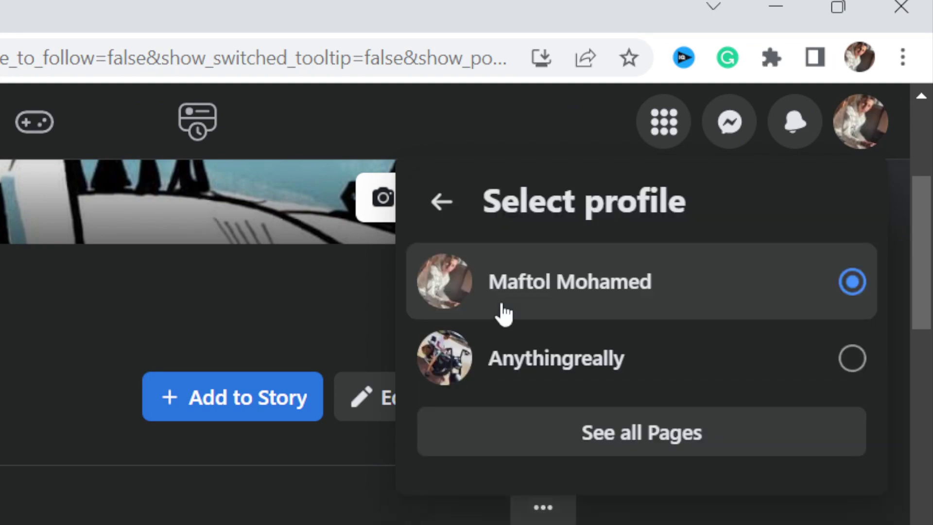
left_click(599, 387)
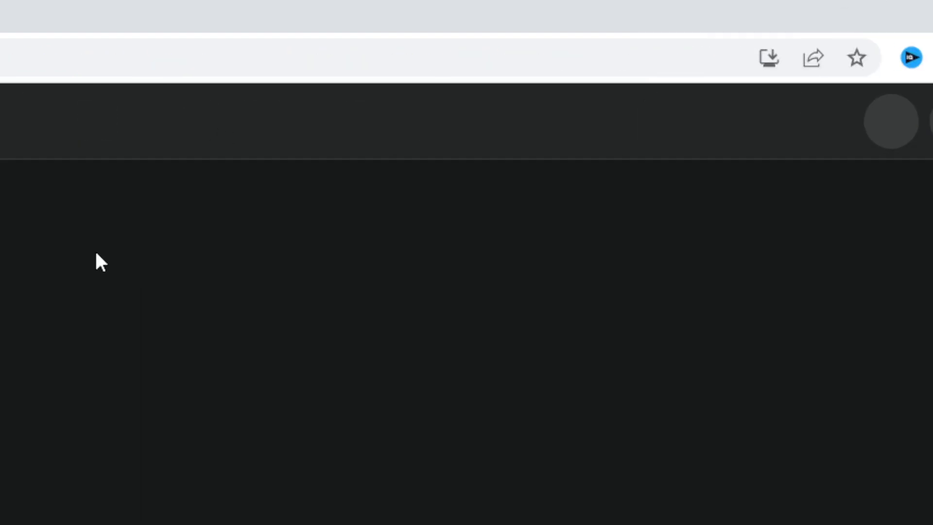
Step: Open the Anythingreally Page's extra options menu beside its tabs
left_click(80, 76)
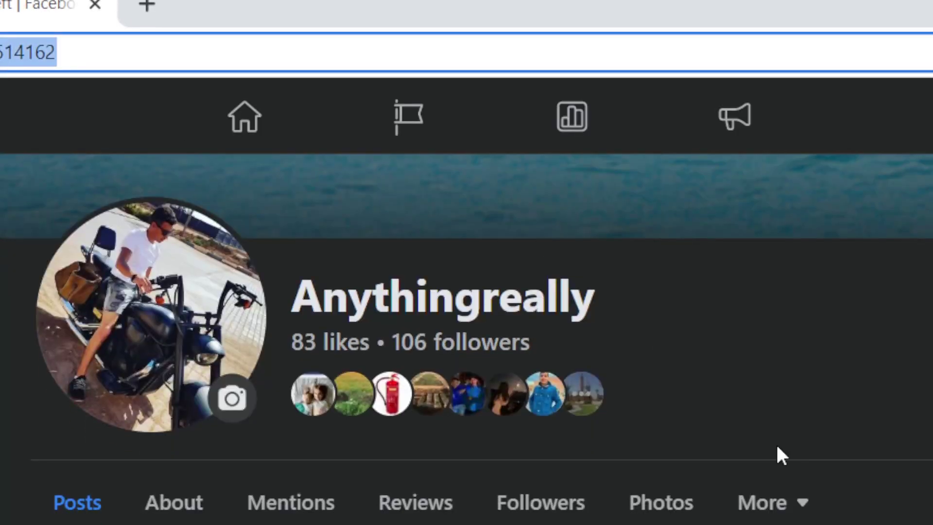
scroll(926, 307, "up", 3)
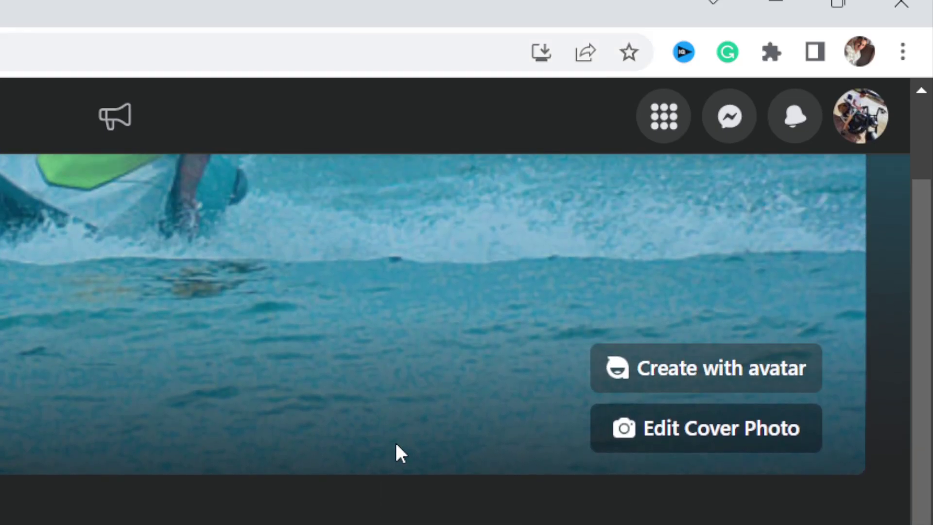
scroll(760, 440, "down", 3)
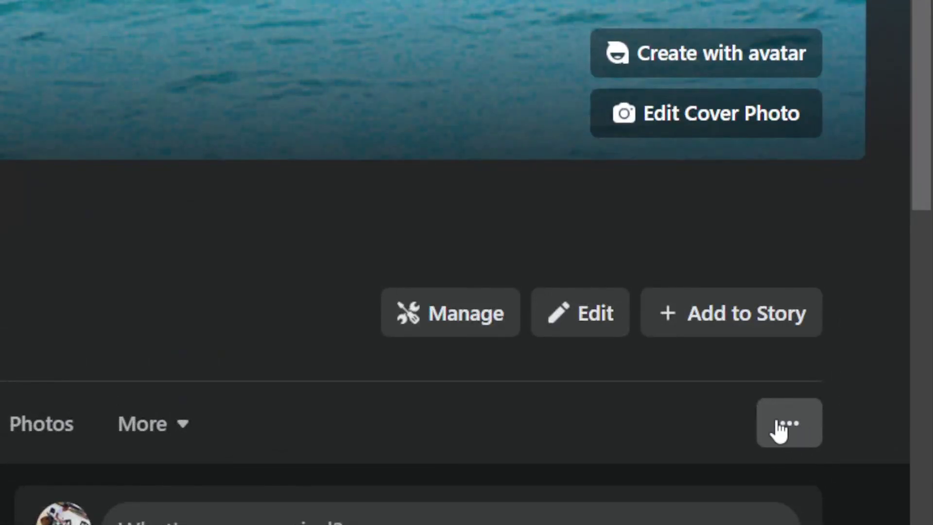
left_click(790, 429)
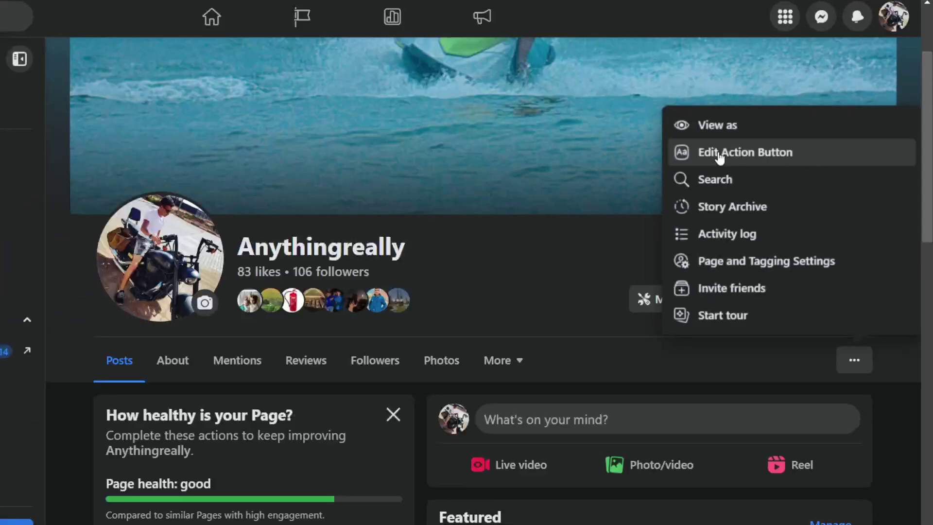
Step: Browse the Page's action button choices, then close the dialog, keeping Send message
left_click(763, 173)
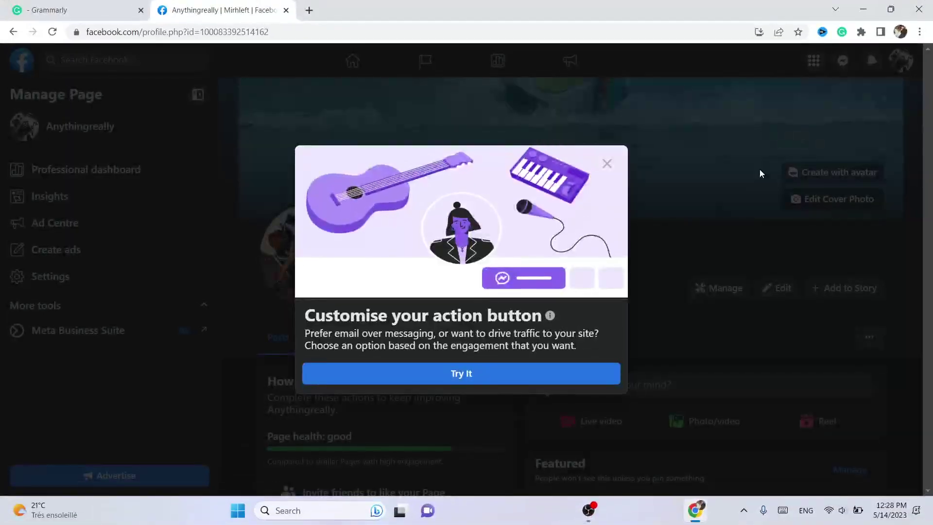
left_click(461, 373)
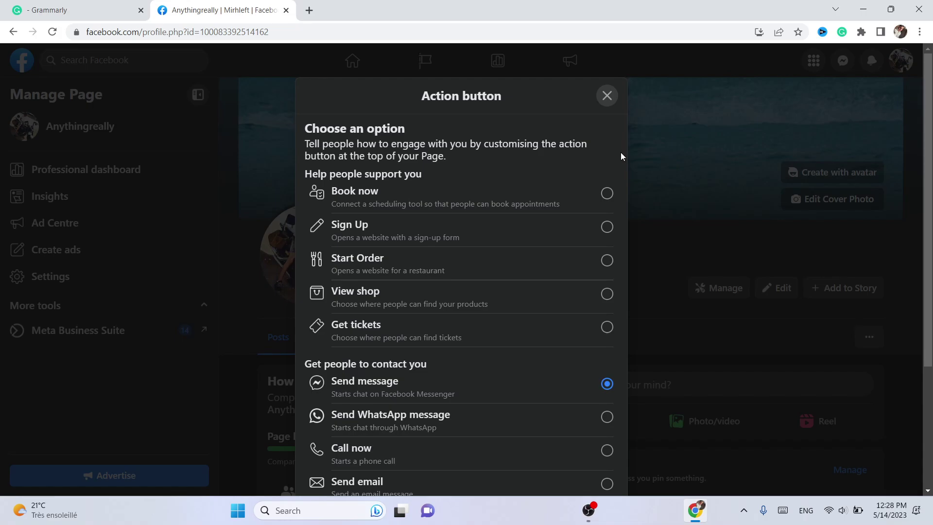
scroll(626, 220, "down", 1)
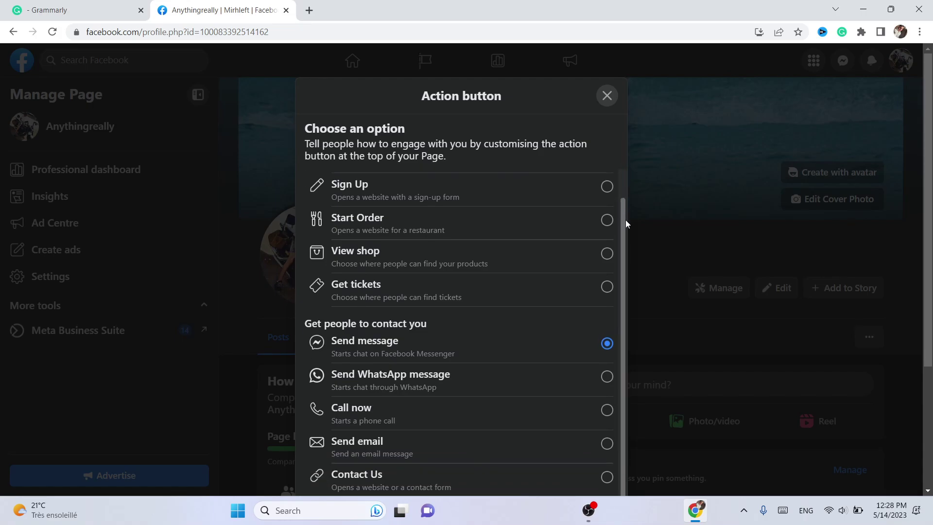
scroll(625, 161, "up", 1)
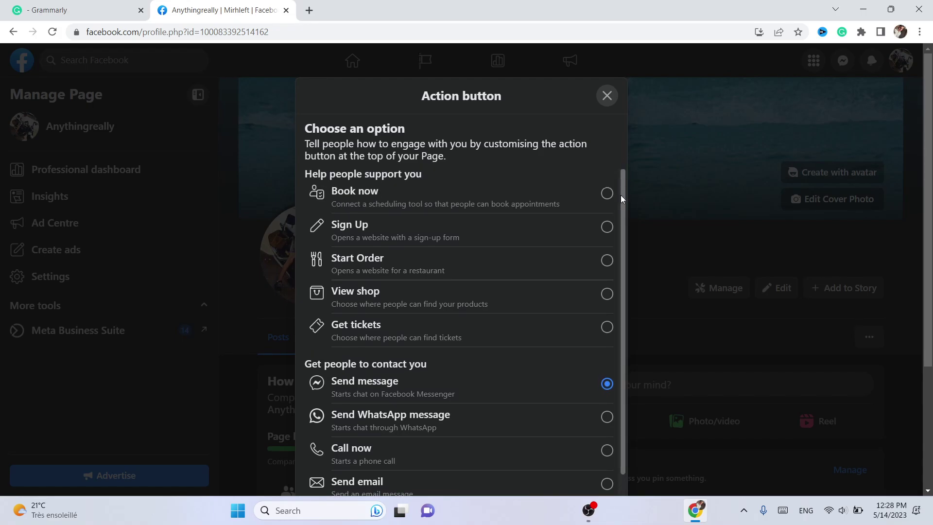
left_click_drag(622, 197, 604, 354)
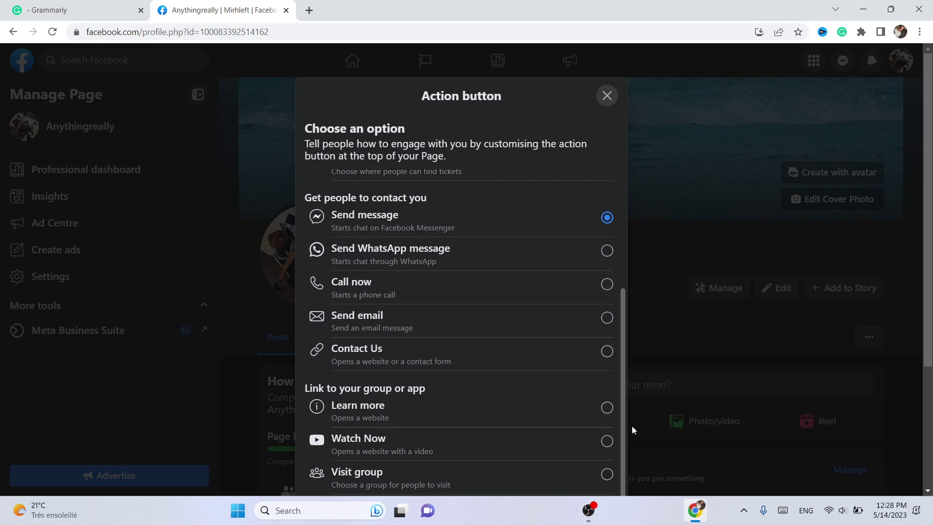
scroll(629, 406, "up", 4)
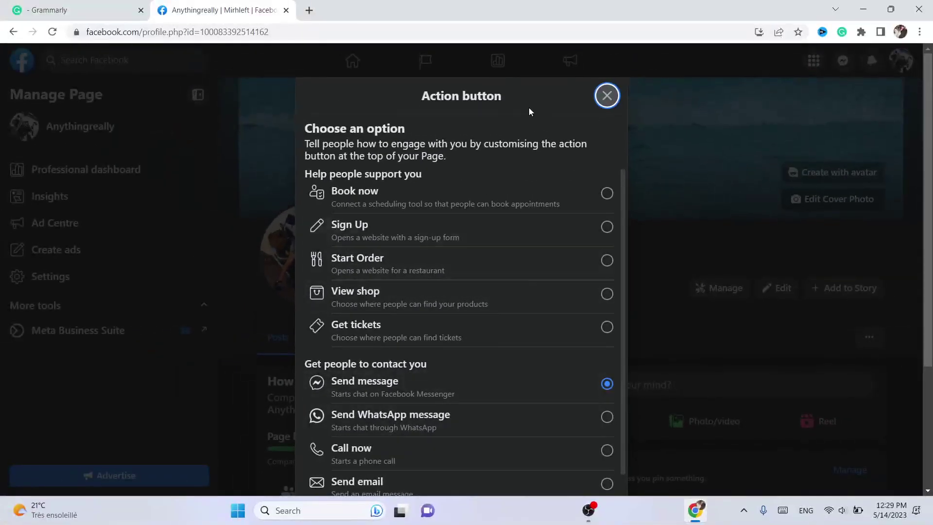
scroll(625, 232, "down", 3)
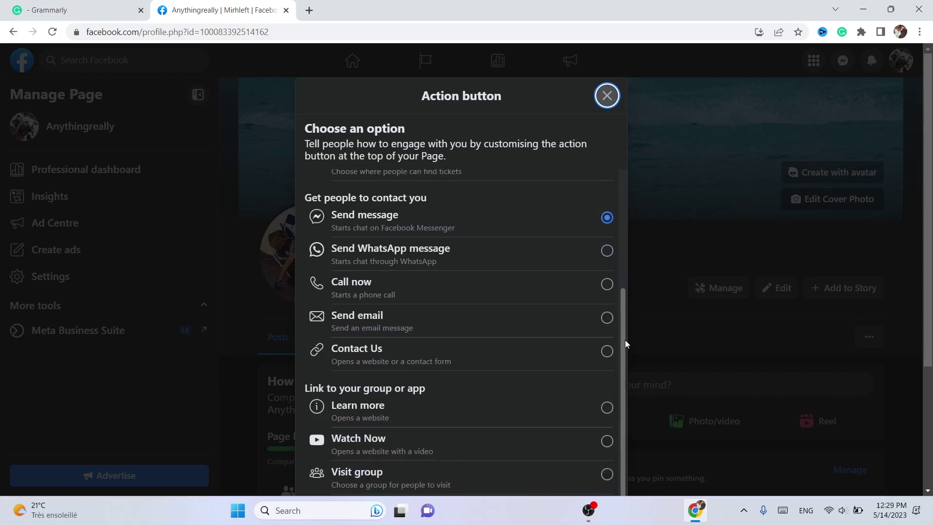
scroll(602, 180, "up", 3)
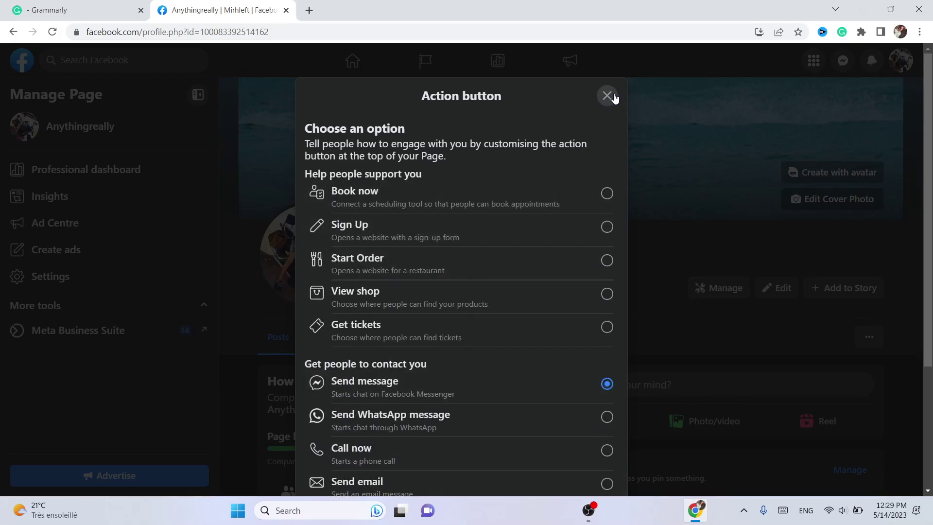
left_click(610, 97)
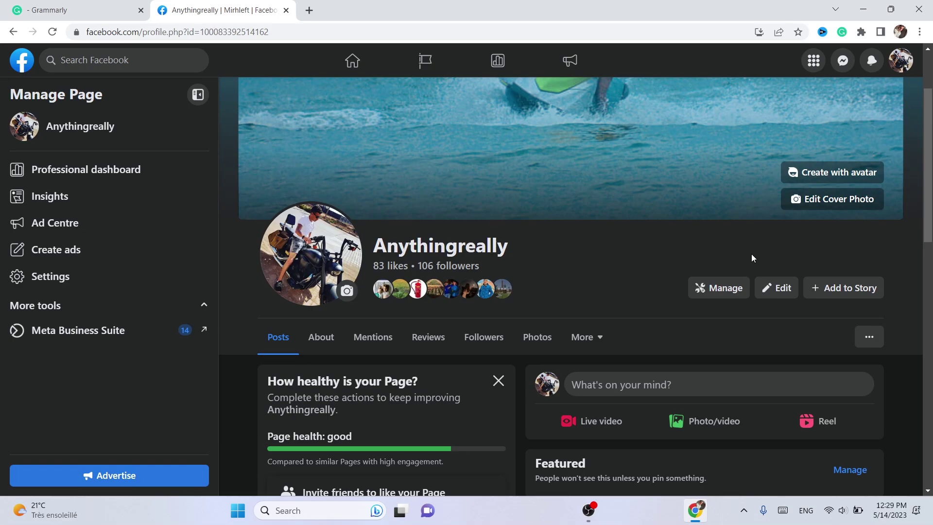
Step: Switch back from the Anythingreally Page to the personal profile
left_click(905, 55)
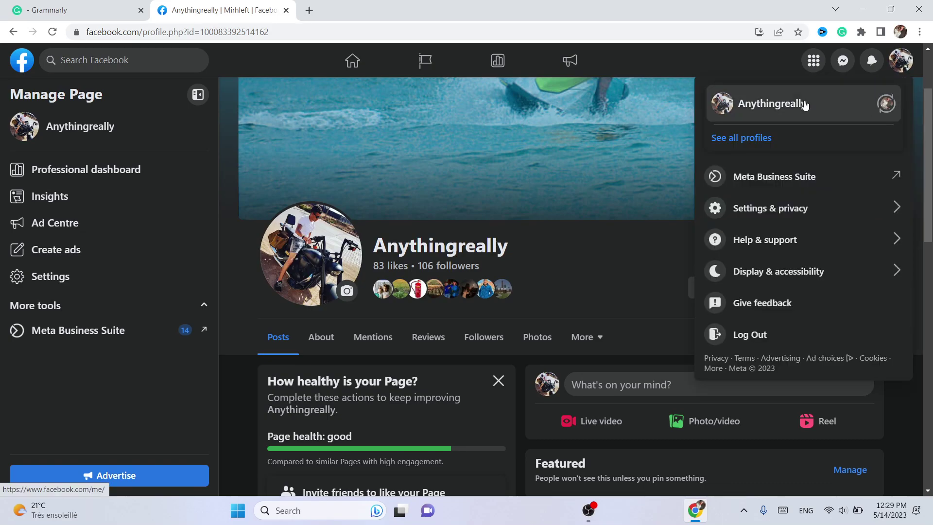
left_click(885, 103)
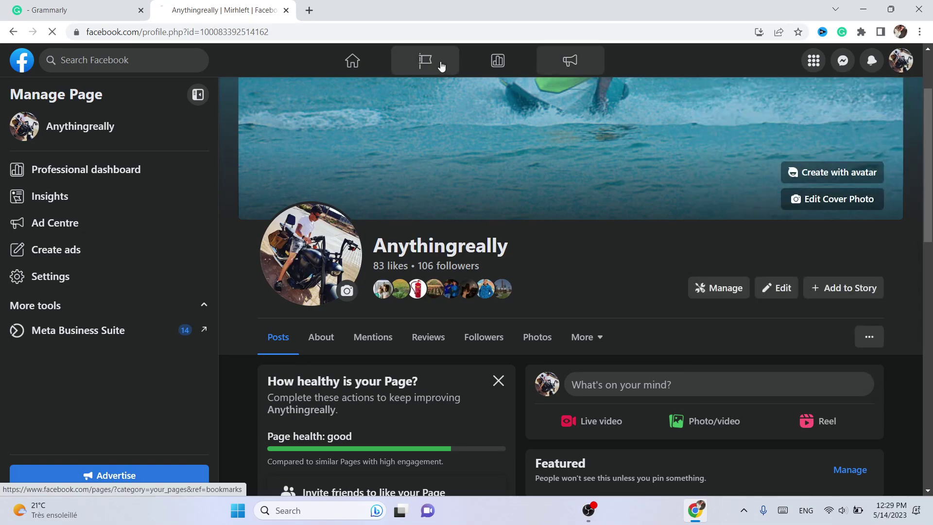
left_click(330, 38)
left_click(330, 38)
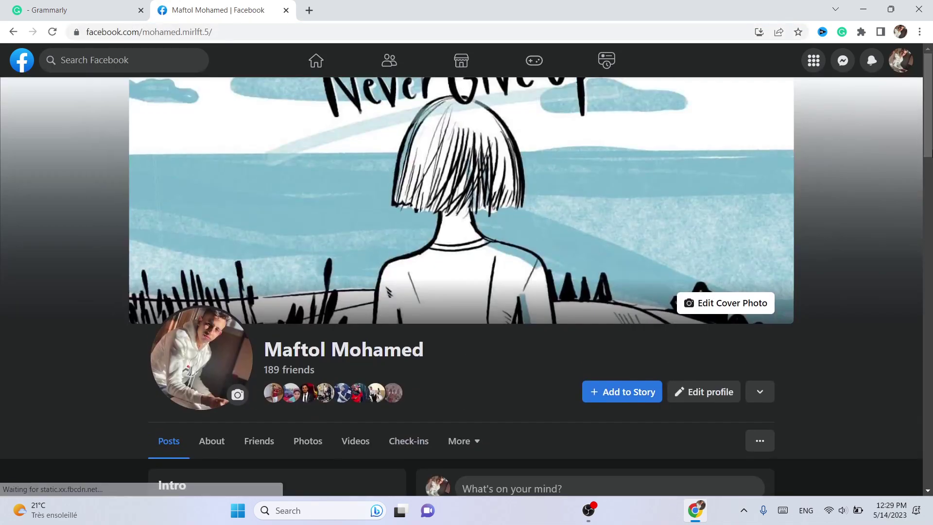
Step: Dismiss the profile-switch notification and select the full profile name
scroll(910, 157, "down", 6)
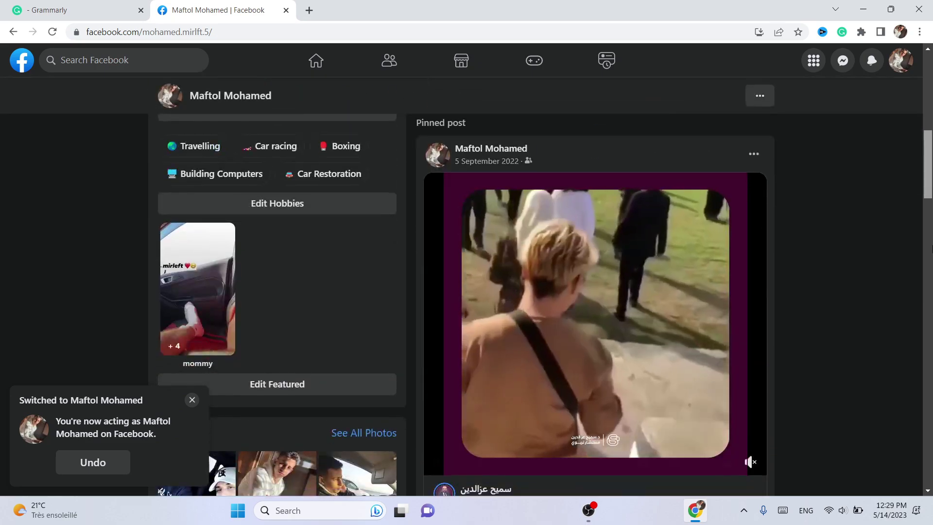
scroll(910, 157, "up", 10)
scroll(911, 157, "down", 2)
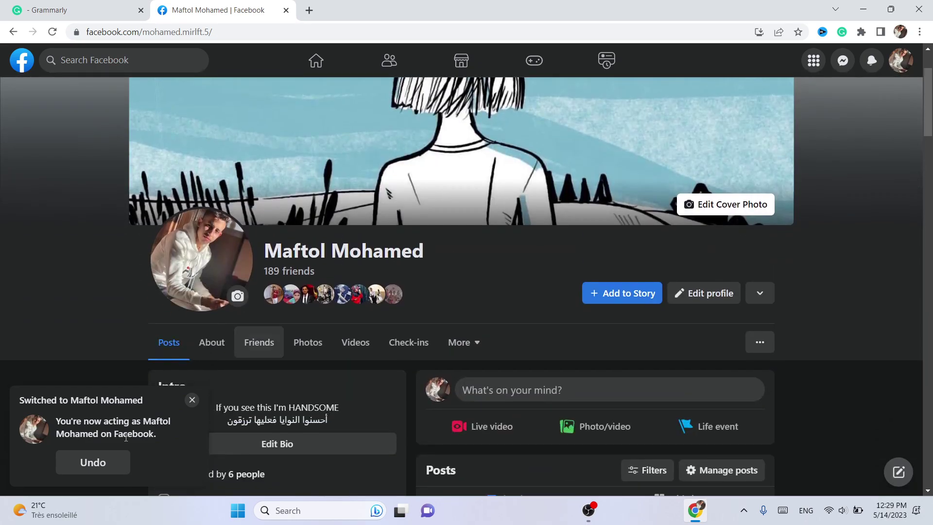
left_click(192, 400)
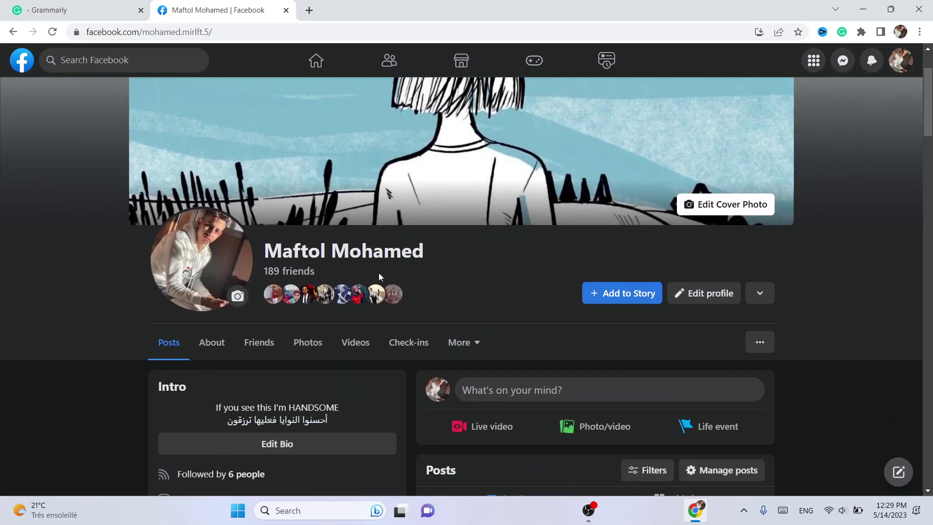
triple_click(358, 251)
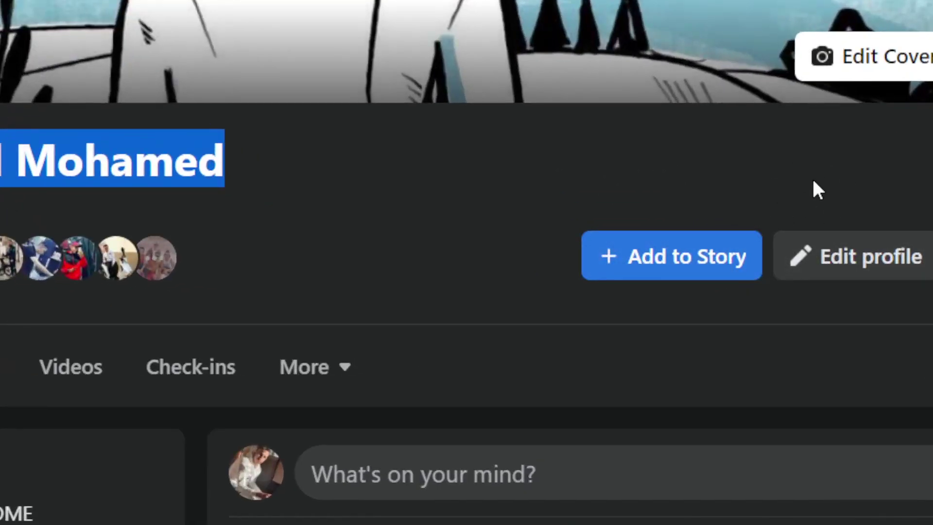
Step: Turn on professional mode for the profile, confirm it, and start exploring its tools
left_click(813, 182)
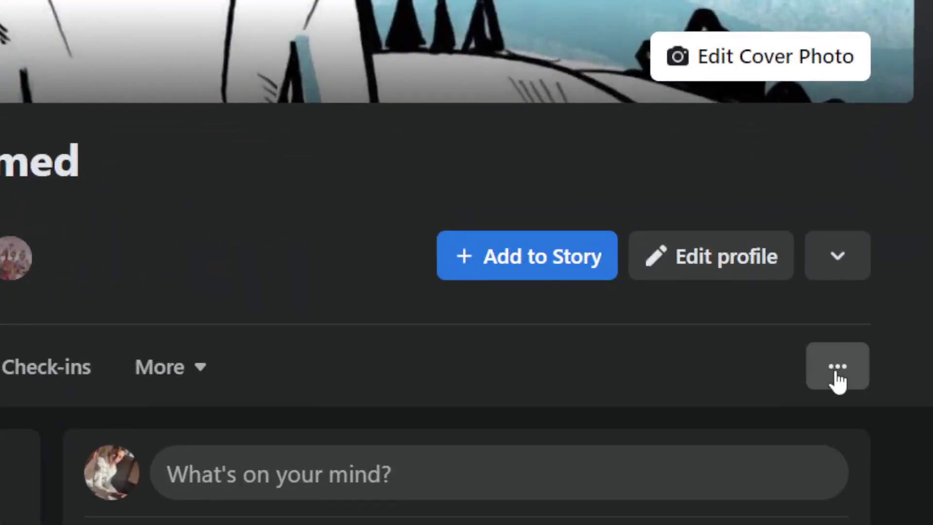
left_click(838, 380)
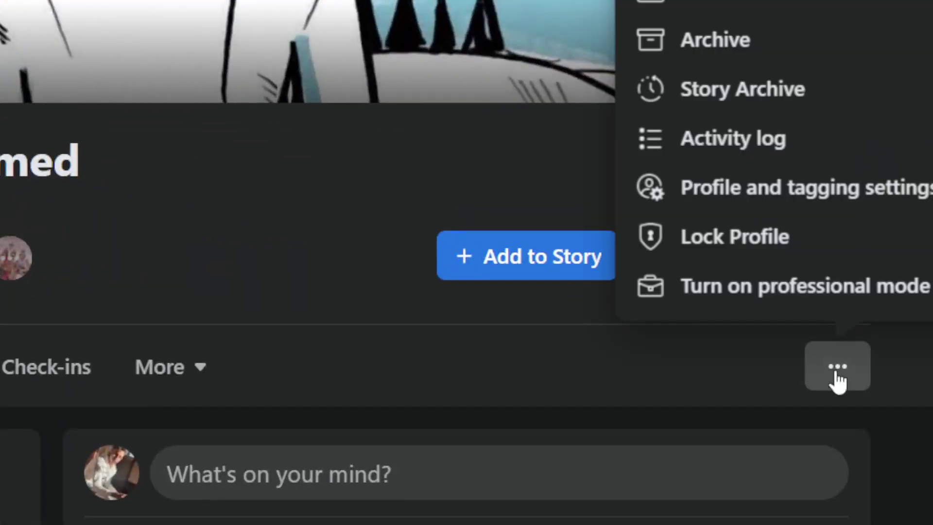
left_click(781, 297)
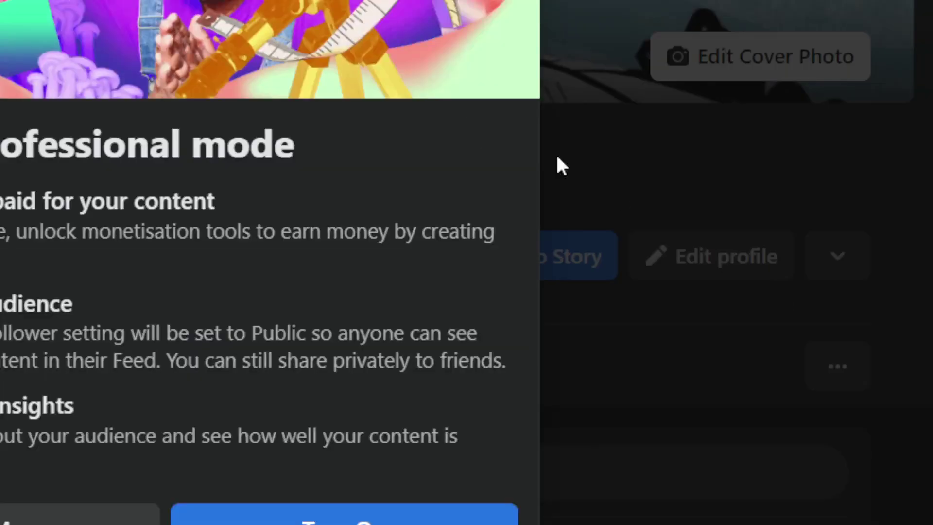
left_click(518, 413)
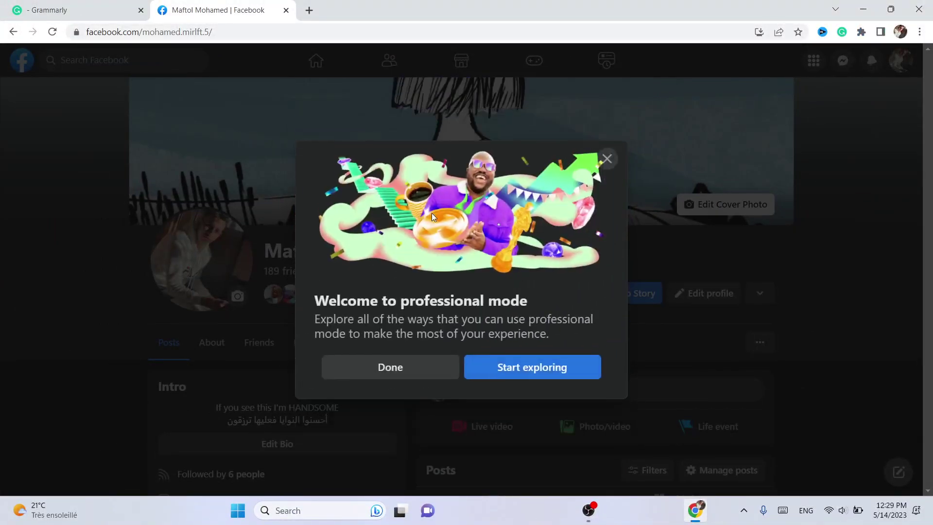
left_click(535, 369)
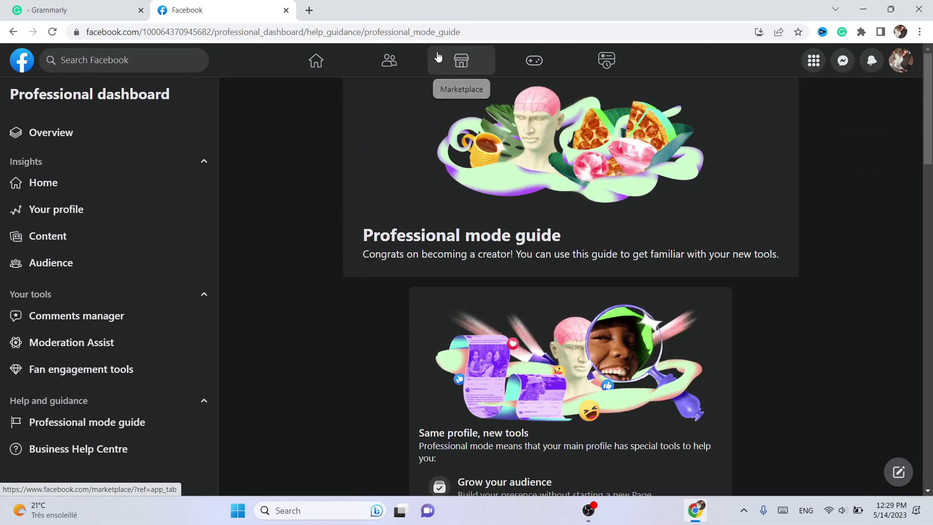
Step: Go to your own profile page and briefly select the profile name
left_click(903, 65)
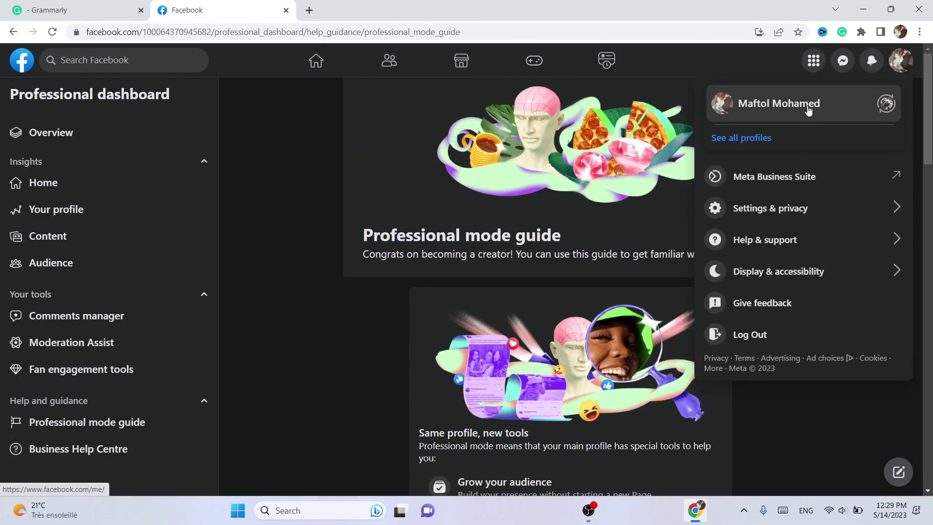
left_click(792, 103)
left_click(293, 32)
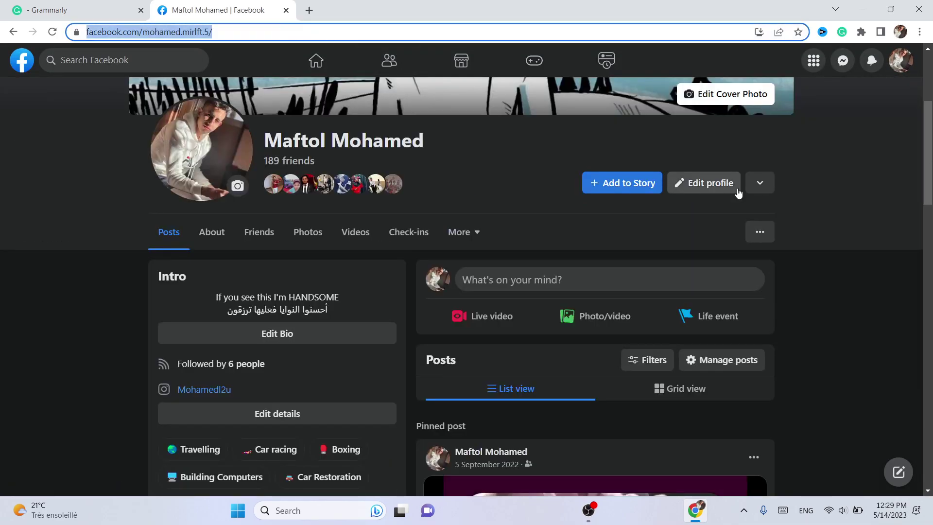
left_click_drag(928, 143, 930, 100)
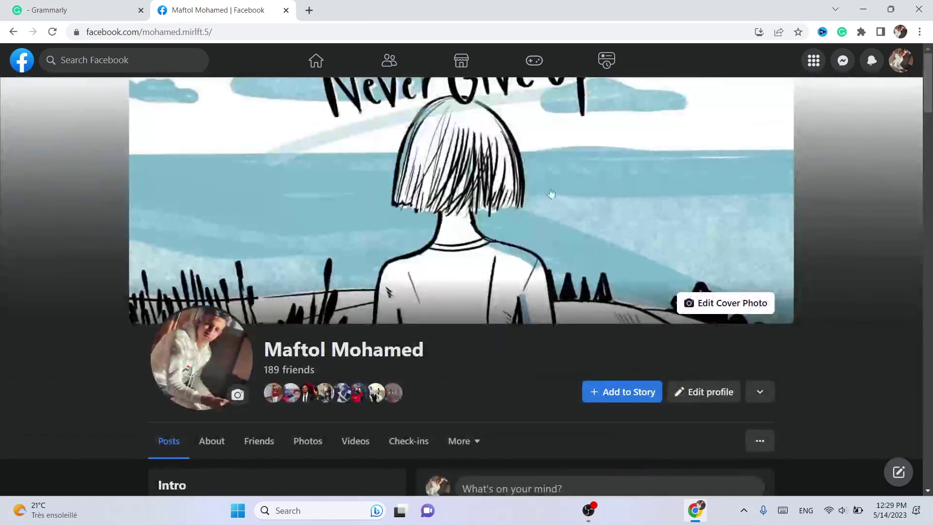
scroll(551, 194, "down", 2)
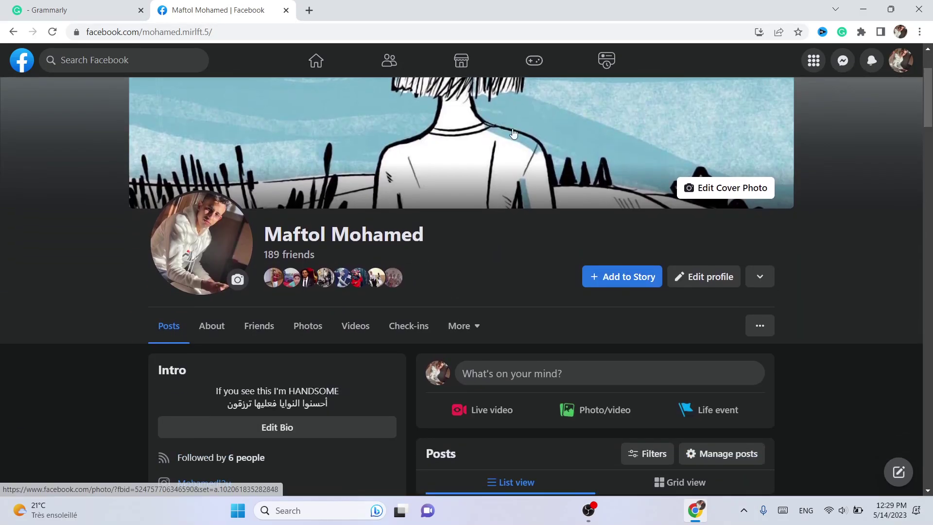
triple_click(333, 221)
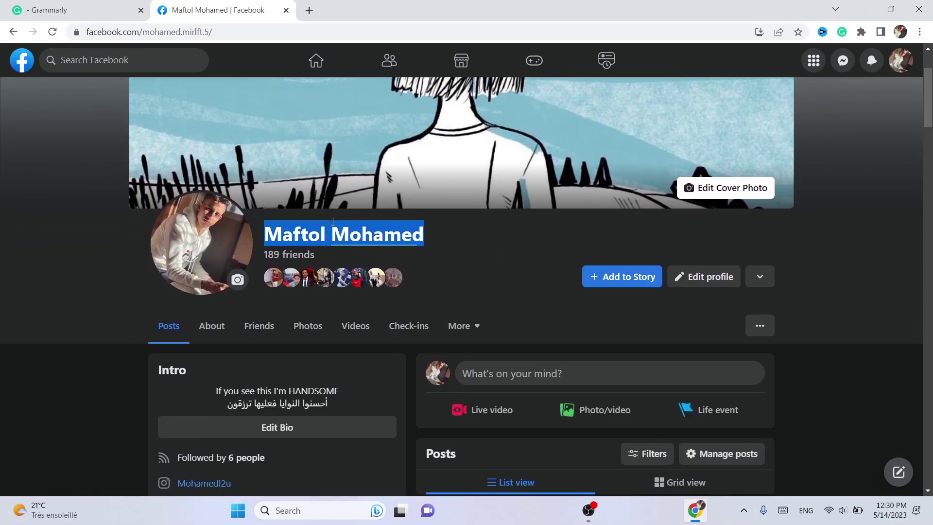
left_click(437, 230)
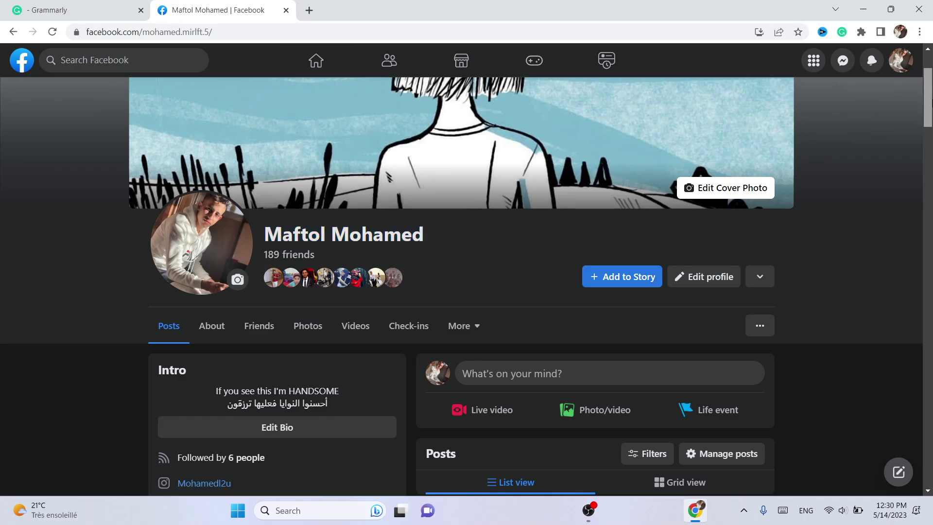
Step: Scroll the profile page and toggle the People you may know suggestions open and closed
scroll(932, 144, "down", 4)
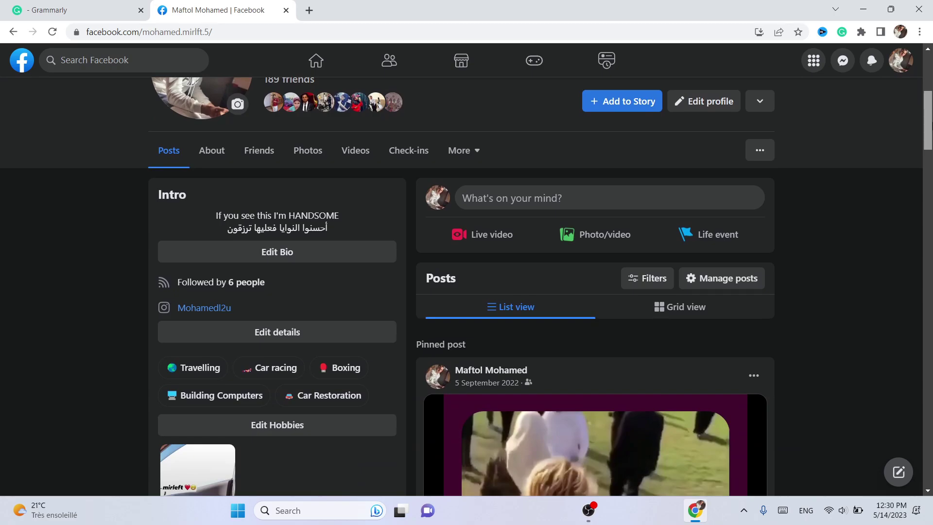
scroll(932, 144, "up", 2)
scroll(932, 144, "down", 1)
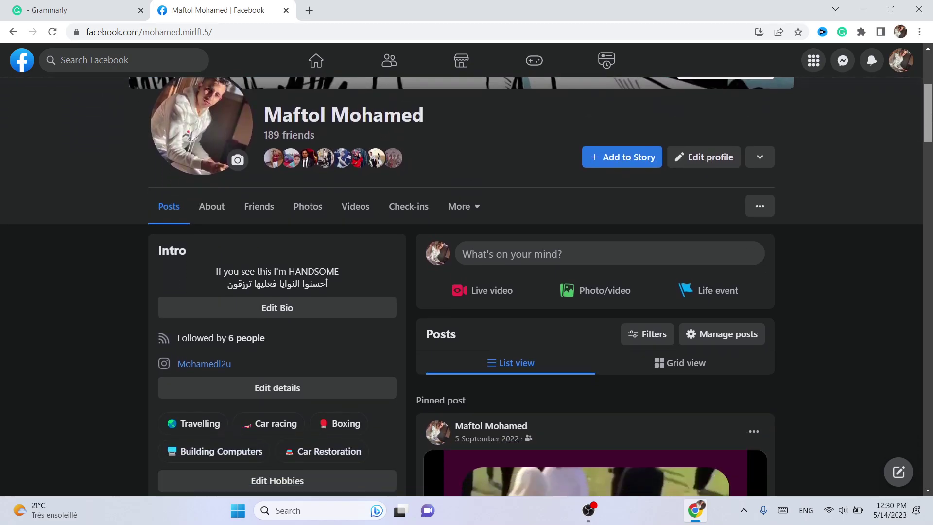
left_click(760, 156)
left_click(760, 156)
scroll(931, 117, "up", 5)
scroll(831, 202, "down", 4)
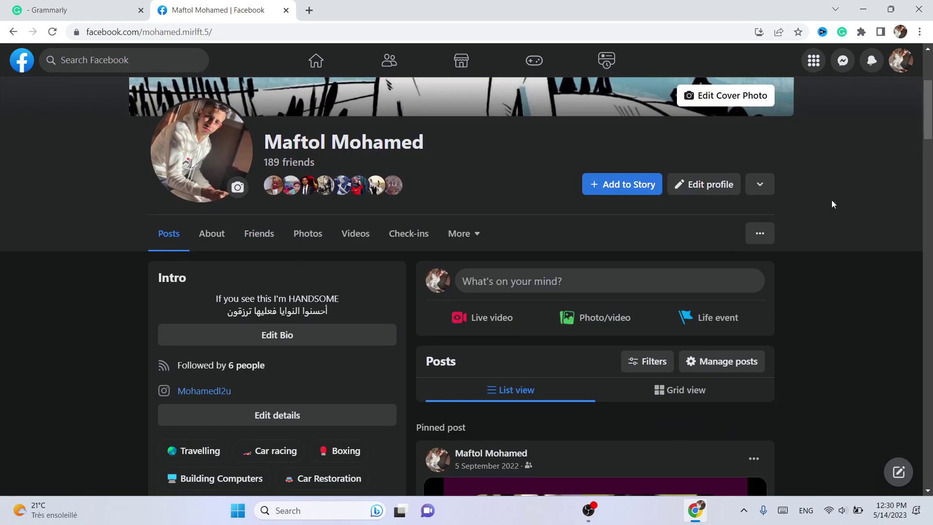
Step: Preview the profile with View As, showing 195 followers and Follow, then exit the preview
left_click(753, 233)
left_click(712, 276)
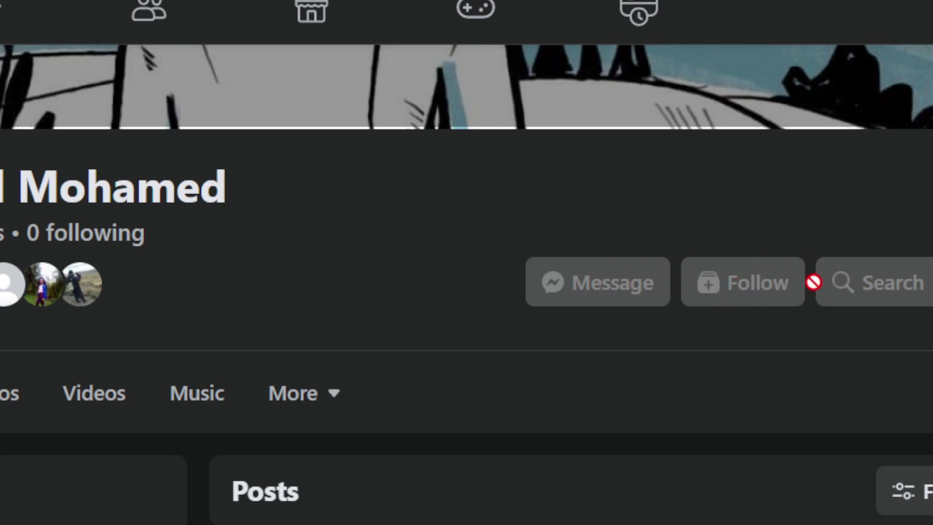
scroll(454, 292, "down", 5)
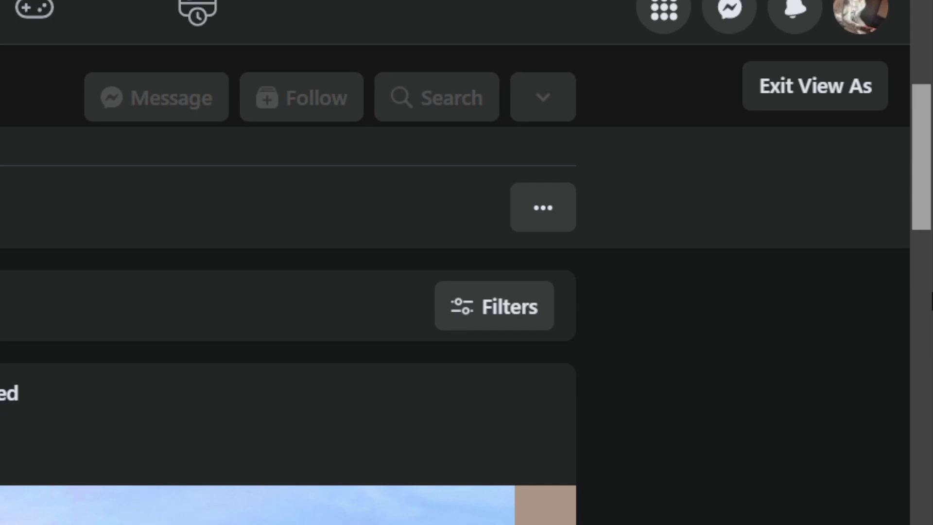
scroll(292, 291, "down", 5)
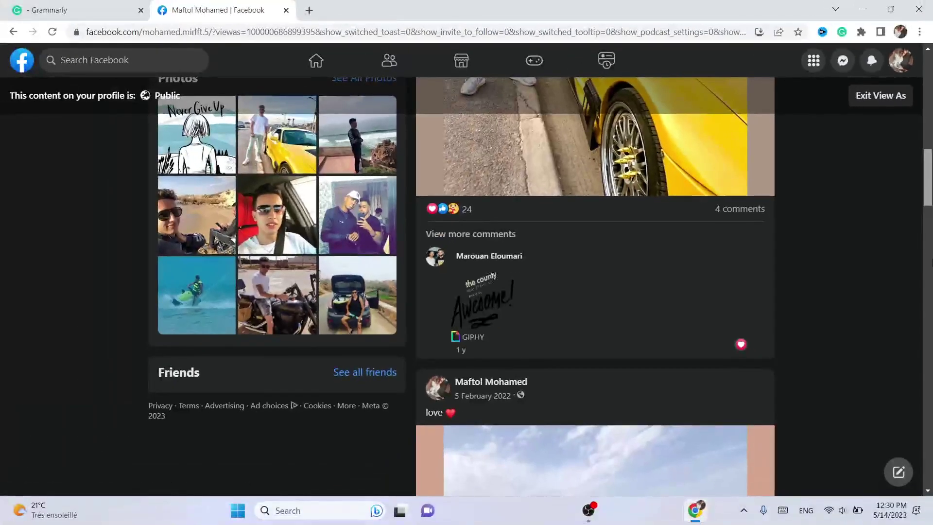
scroll(929, 357, "down", 10)
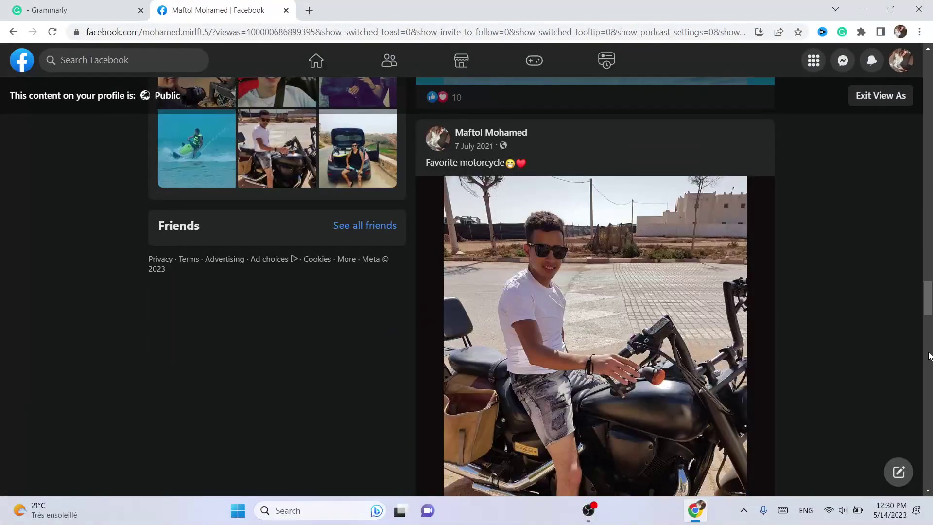
left_click_drag(929, 297, 928, 48)
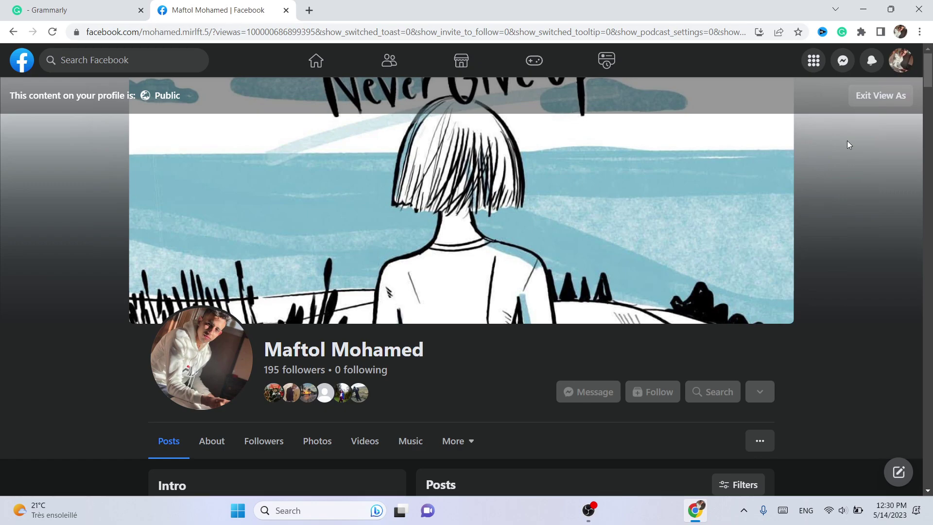
left_click(883, 96)
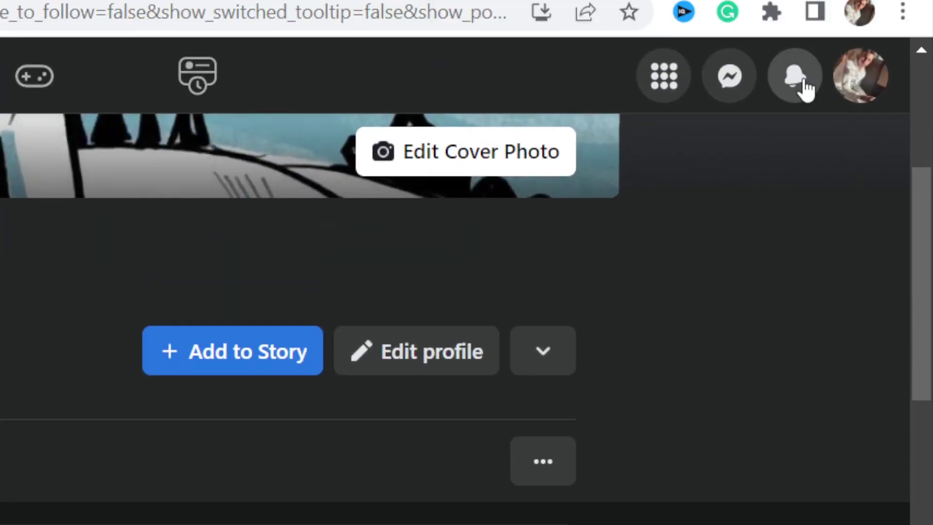
left_click(857, 89)
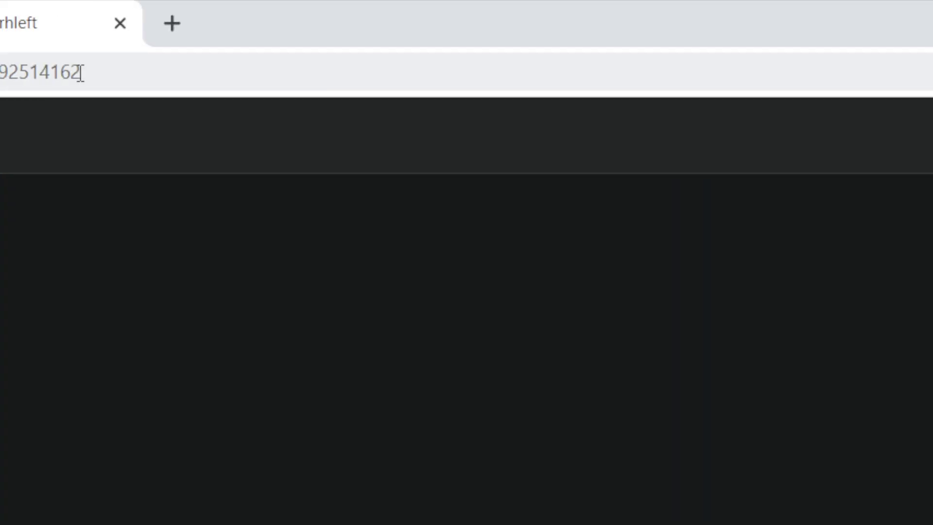
left_click(77, 72)
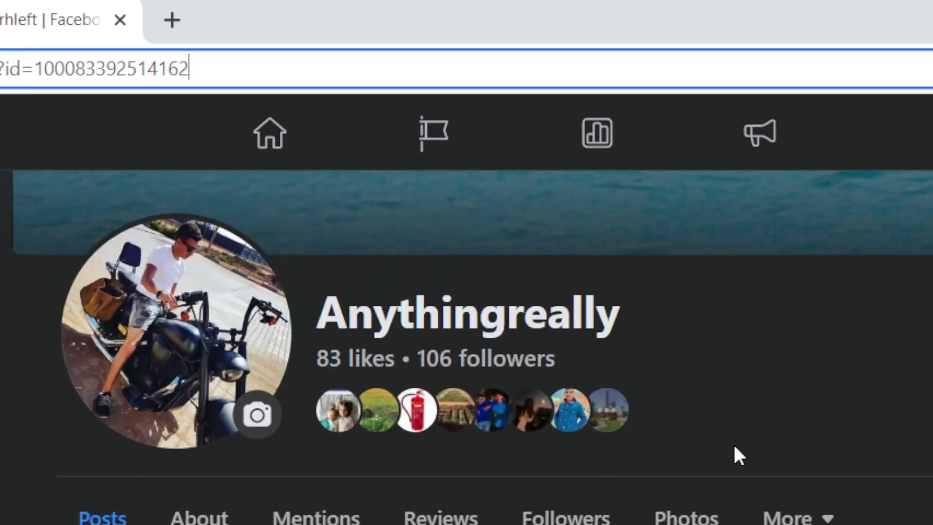
scroll(912, 390, "down", 5)
scroll(466, 321, "up", 5)
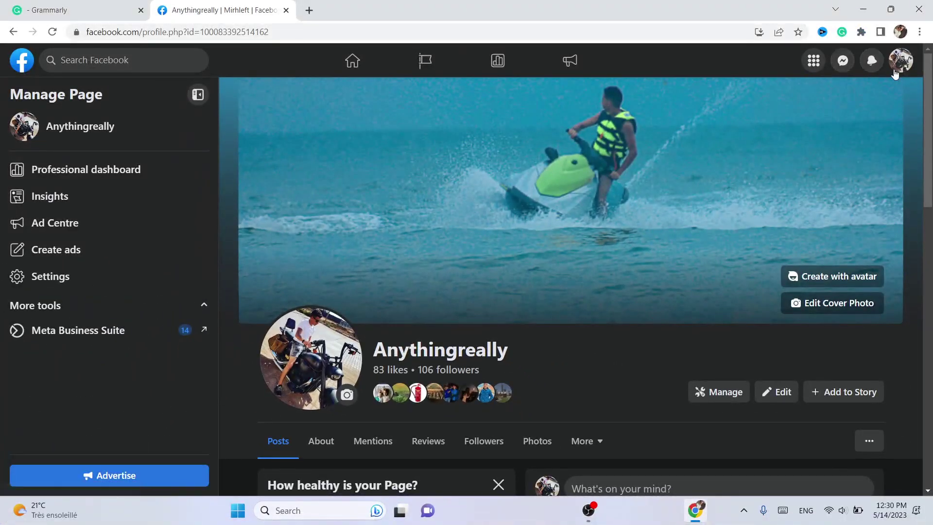
Step: Start a Help us improve Facebook report via Help & support > Report a problem
left_click(901, 67)
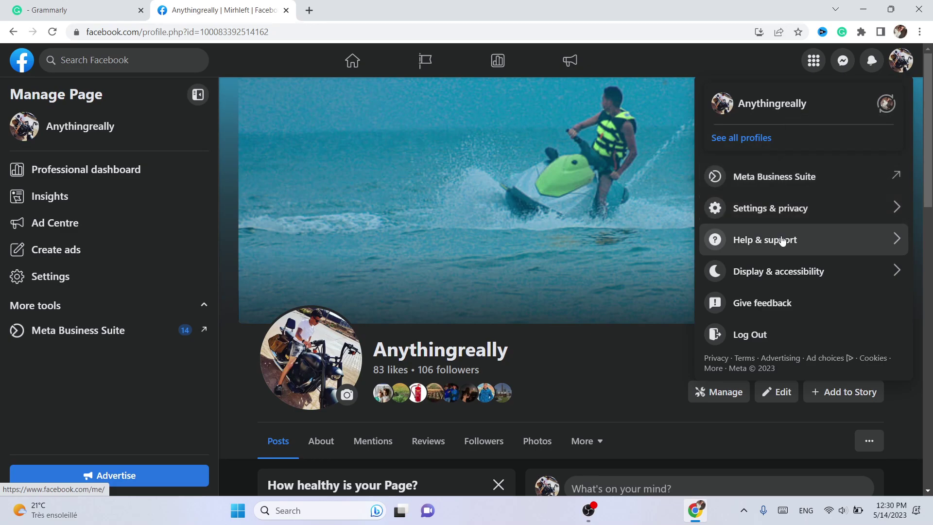
left_click(765, 241)
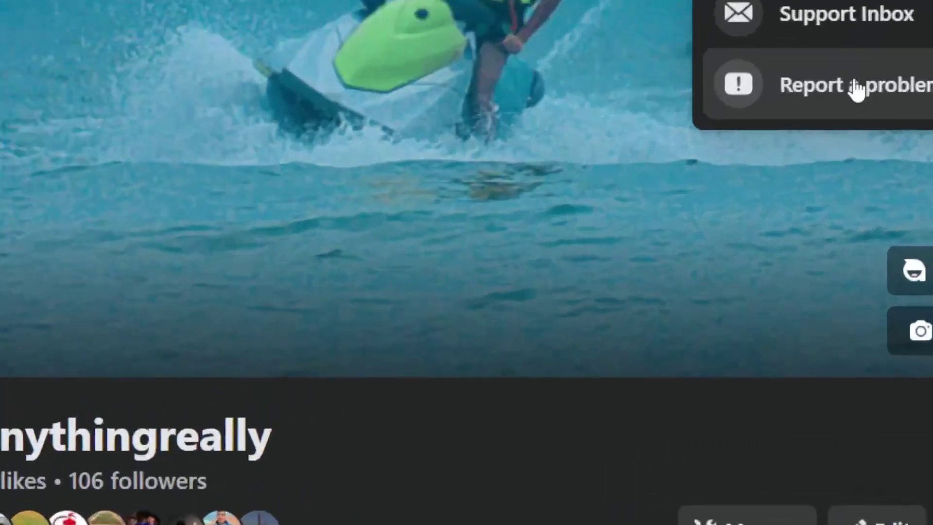
left_click(768, 194)
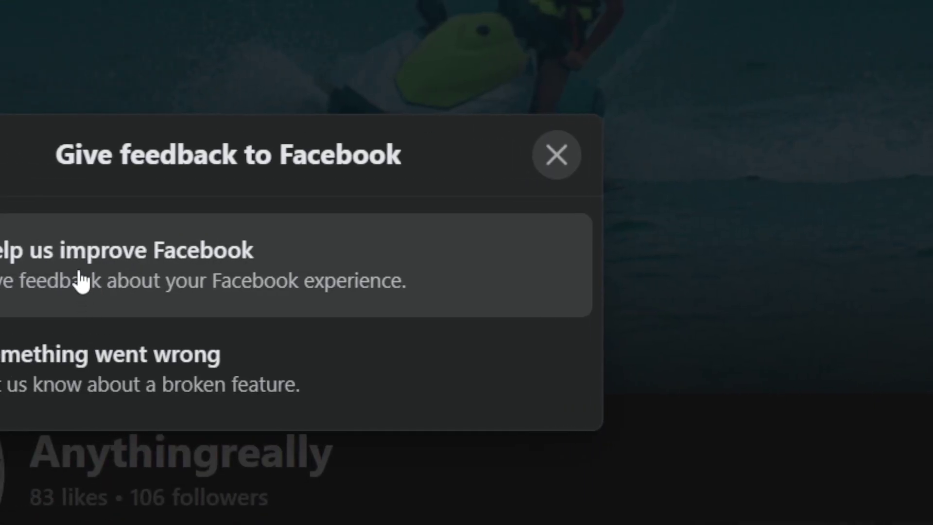
left_click(80, 281)
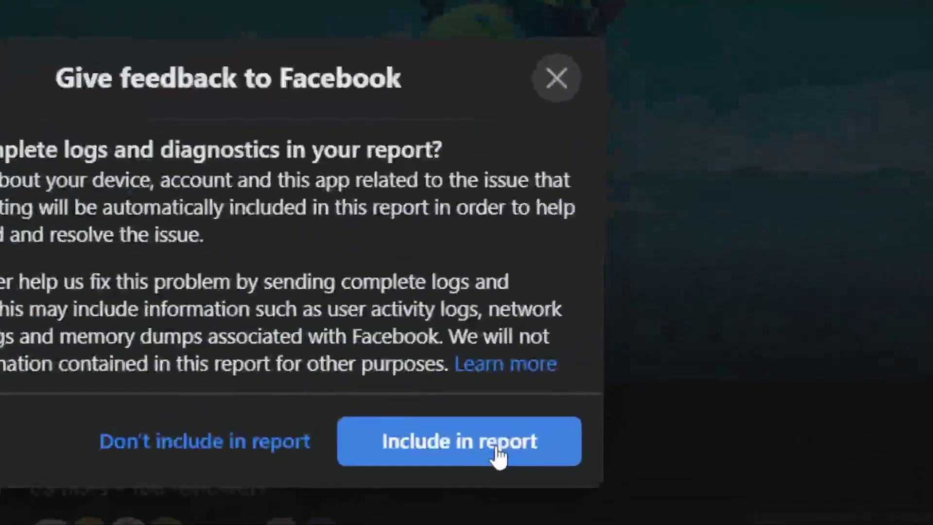
Step: Include logs and diagnostics in the report and open the Choose an area list
left_click(502, 452)
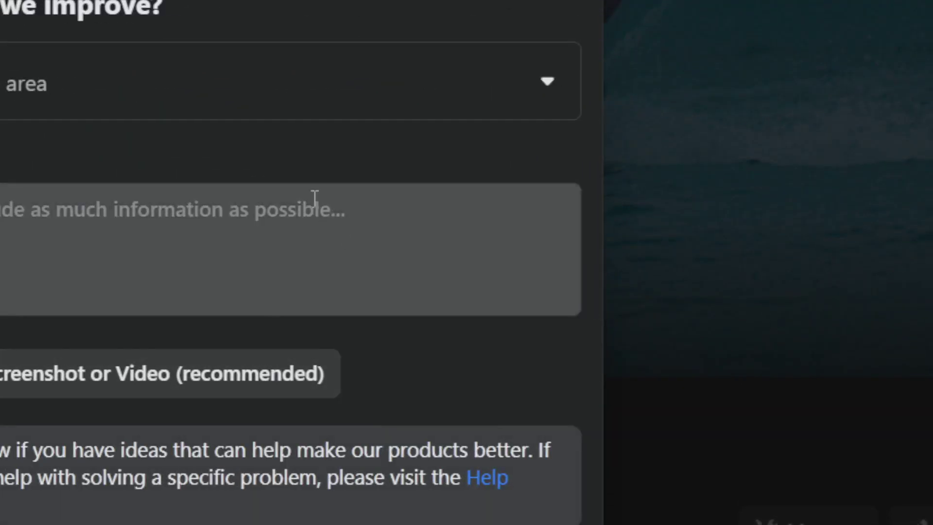
left_click(132, 220)
left_click(60, 111)
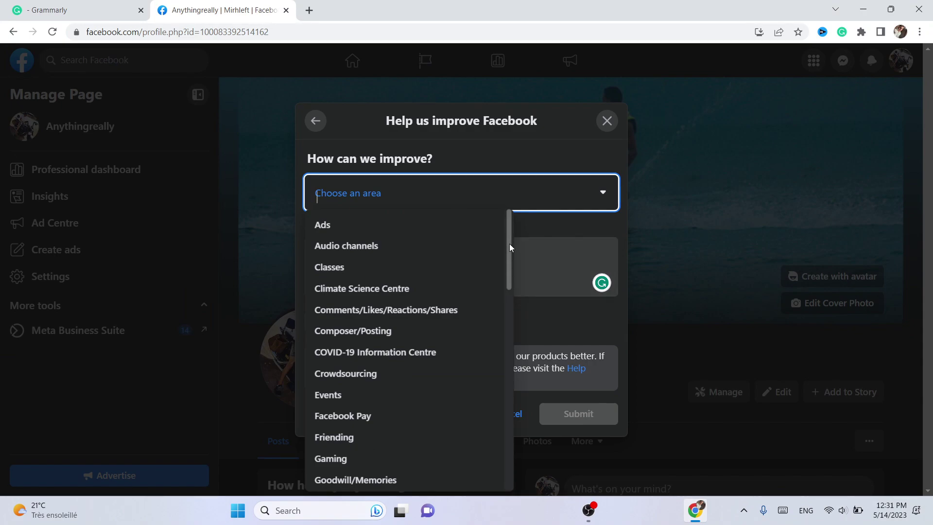
Step: Choose Pages as the feedback area
left_click_drag(509, 244, 509, 458)
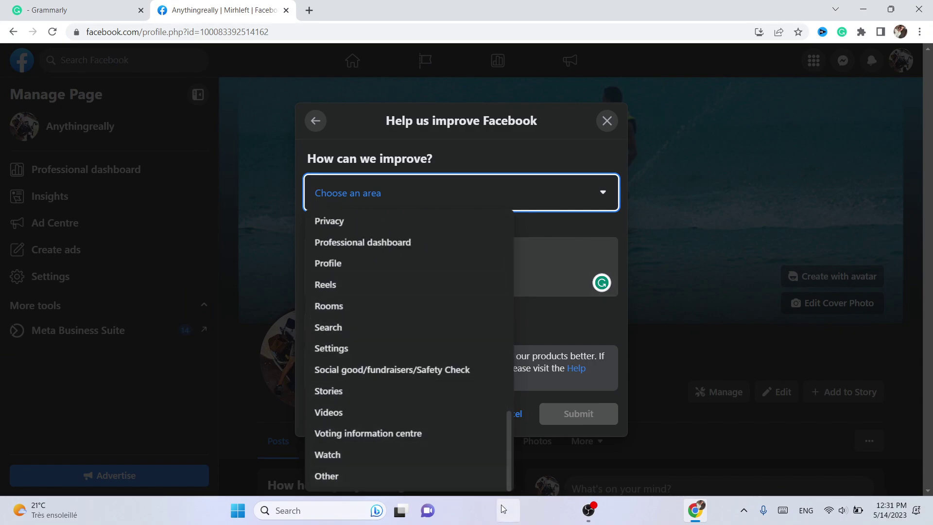
left_click_drag(506, 448, 507, 421)
left_click(316, 315)
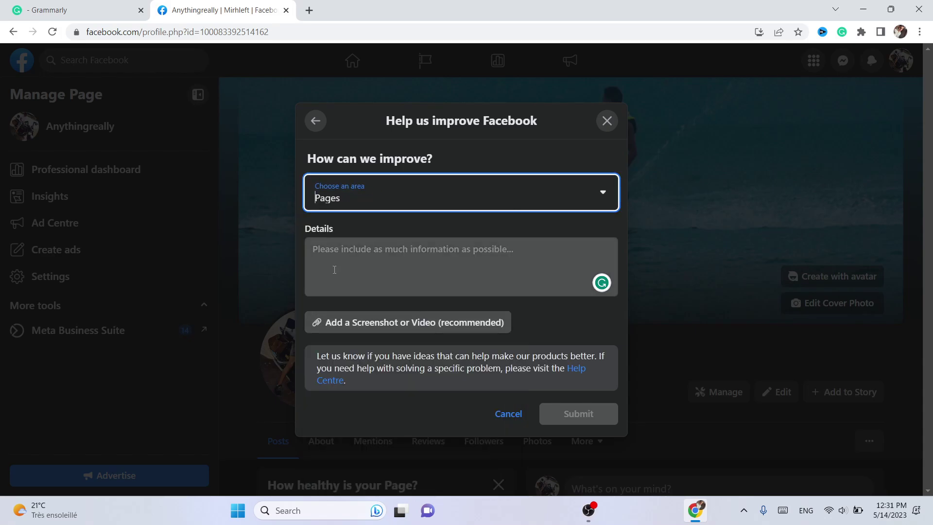
Step: Enter the details 'HI FACEBOOK I WOULD TIKE TO ADD FOLLOW BOTTON ON MY FACEBOOK PAGE'
left_click(339, 255)
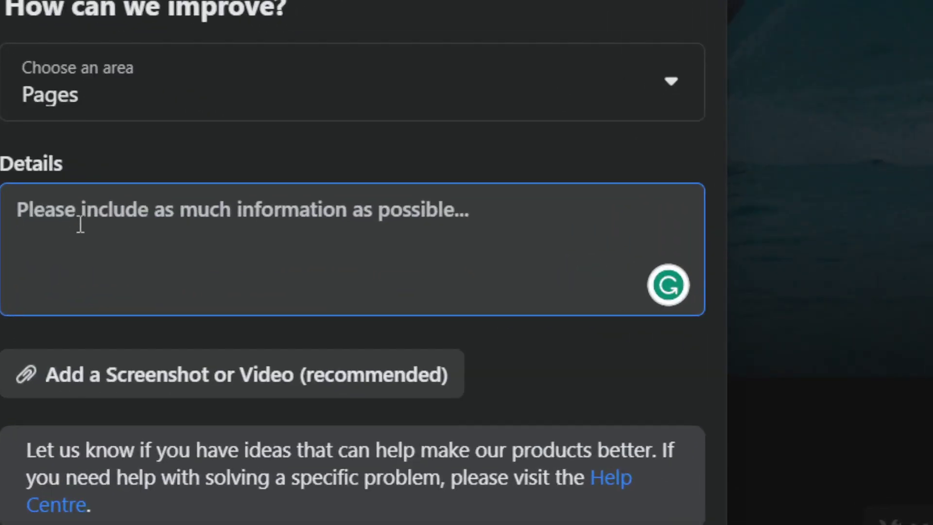
type("HI FACEBO")
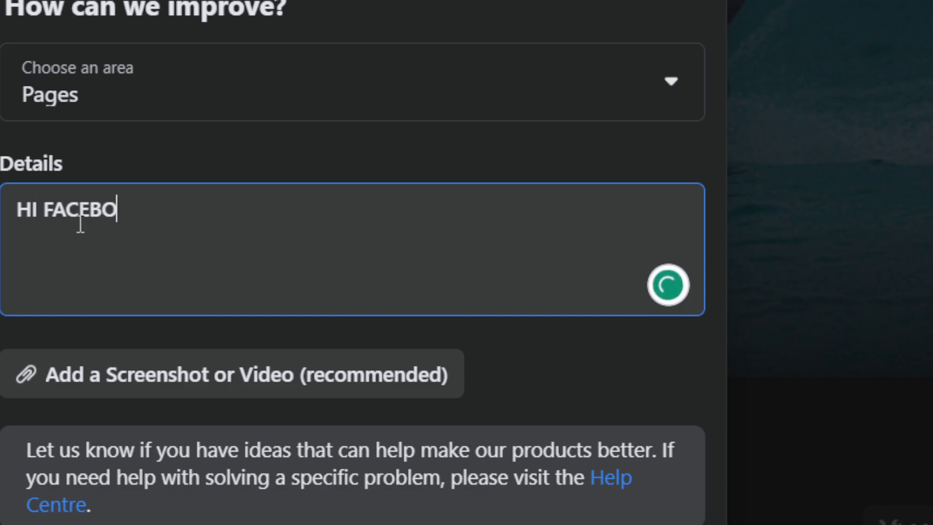
type("OK I WO")
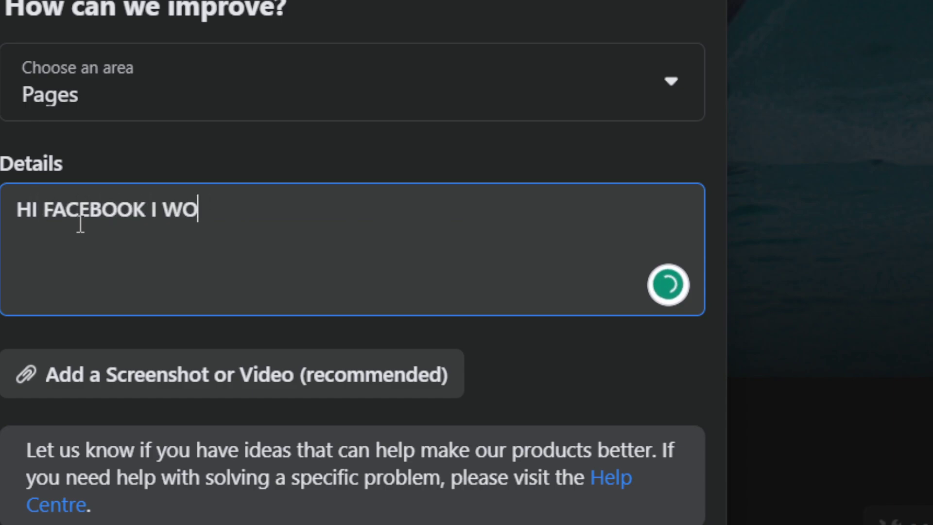
type("ULD T")
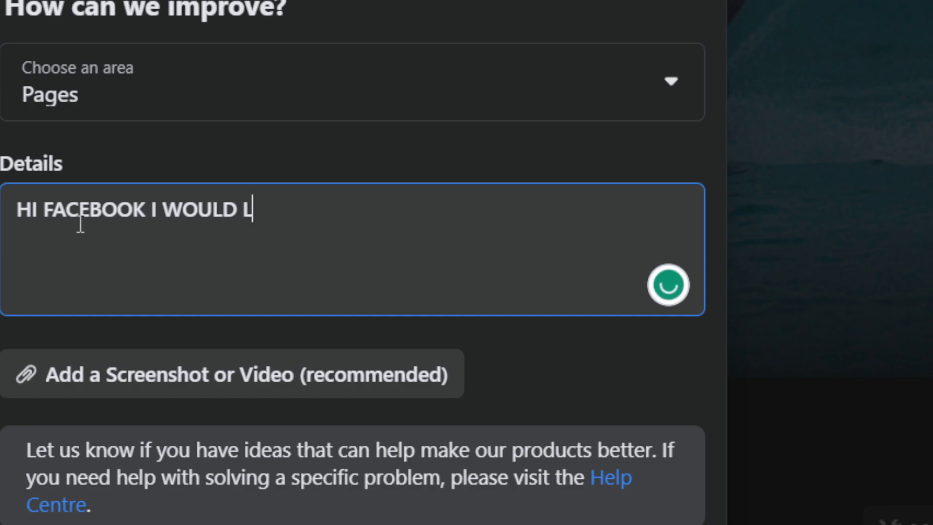
type("IKE TO ADD F")
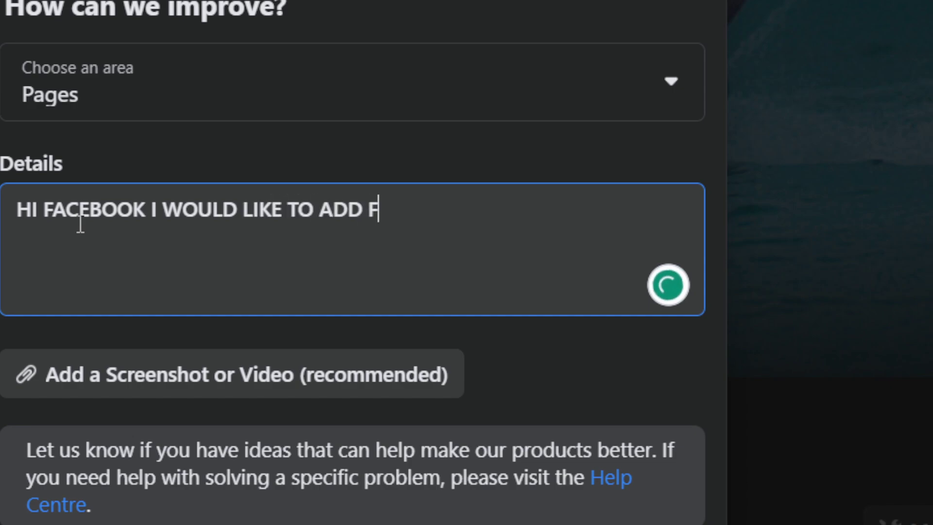
type("OLLOW")
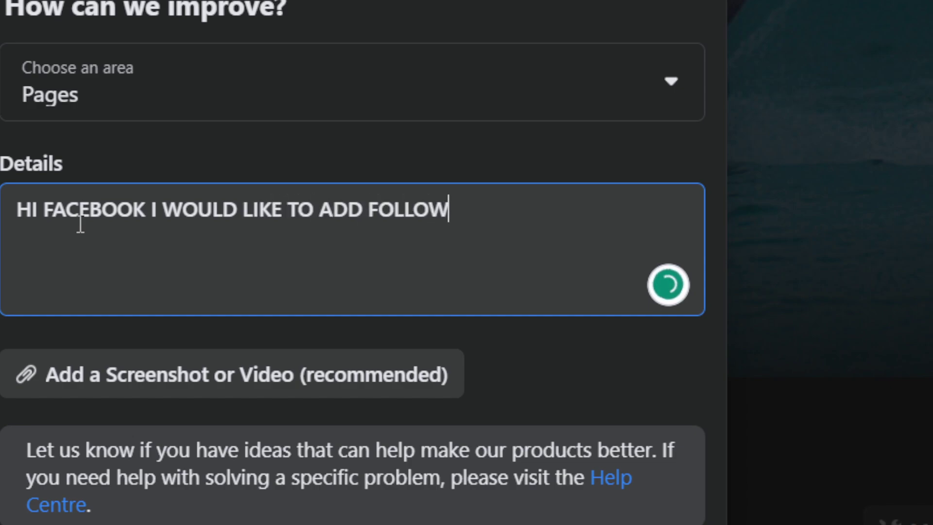
type(" P")
key("BackSpace")
type("BO")
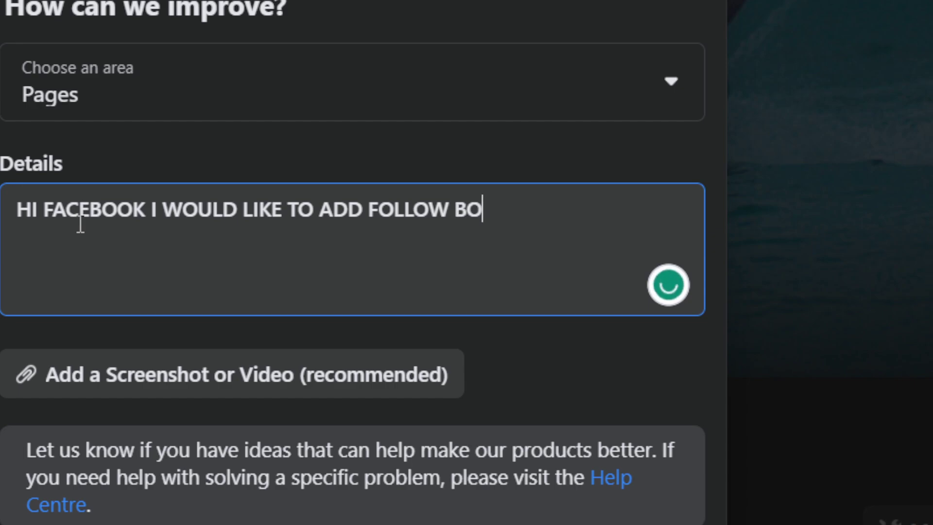
type("TTON ON MY")
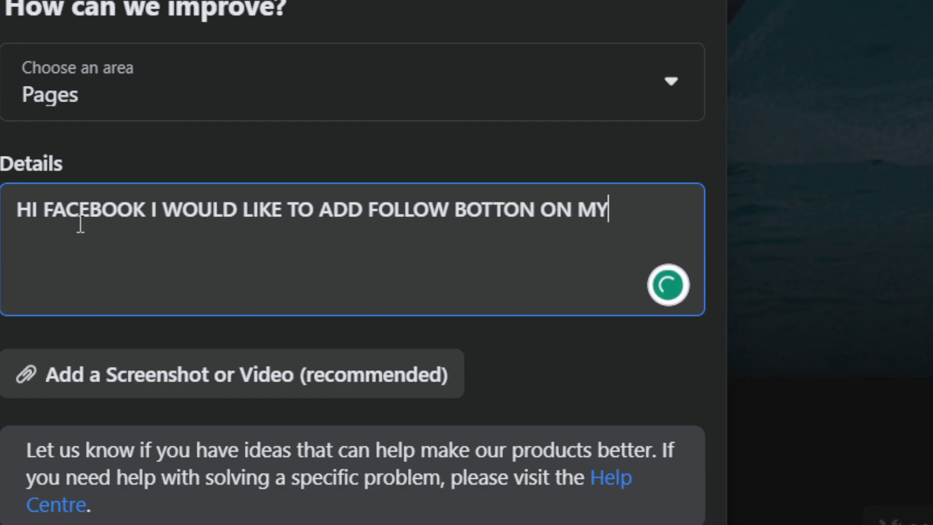
type(" FACEBOOK ")
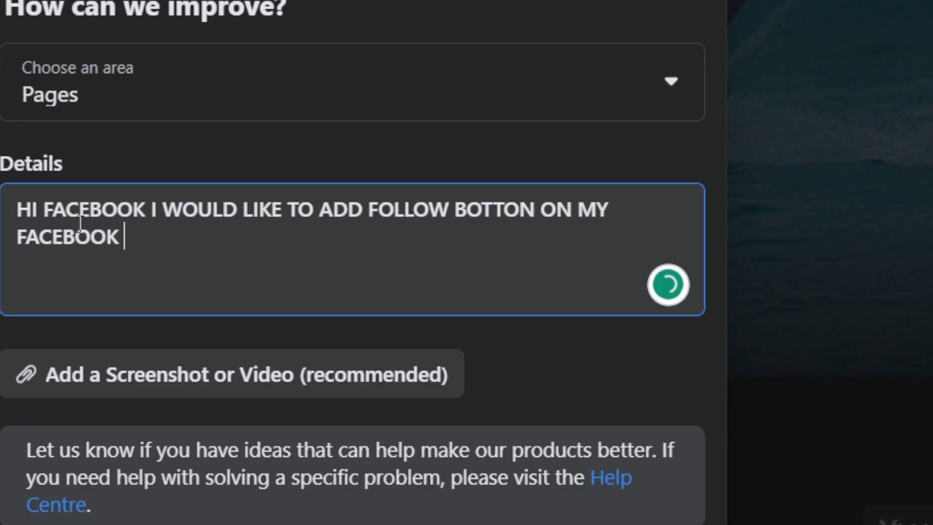
type("PAGE")
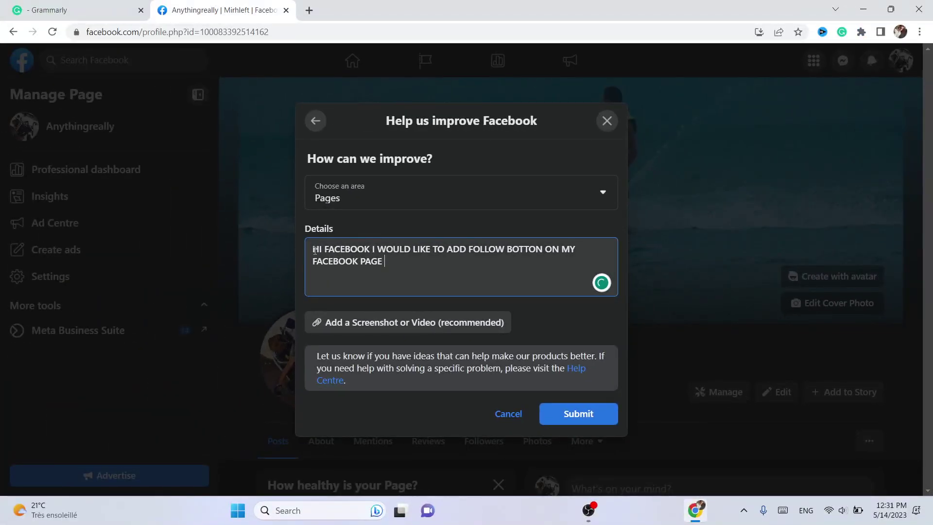
mouse_move(313, 250)
left_mouse_down()
mouse_move(389, 261)
mouse_move(299, 244)
left_mouse_up()
Step: Submit the Follow button feedback, then highlight the Page name and its follower counts
left_click(405, 264)
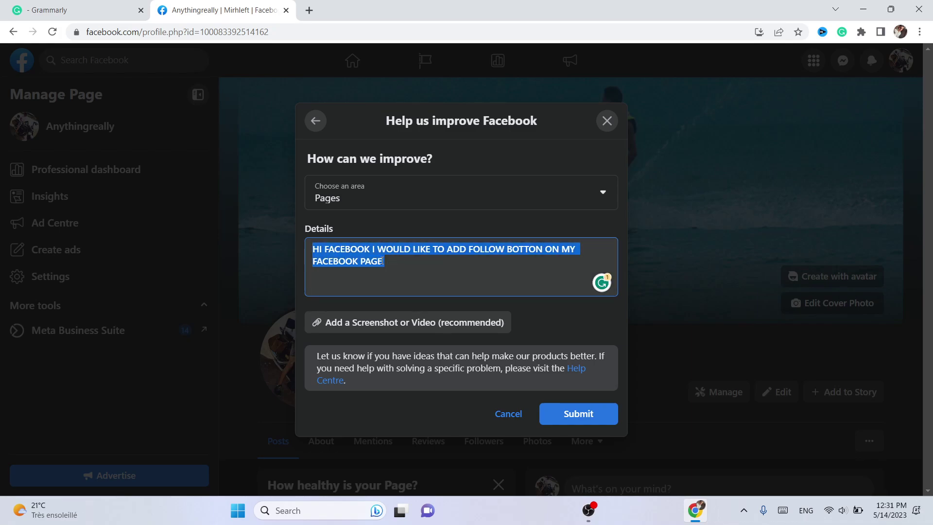
left_click(382, 262)
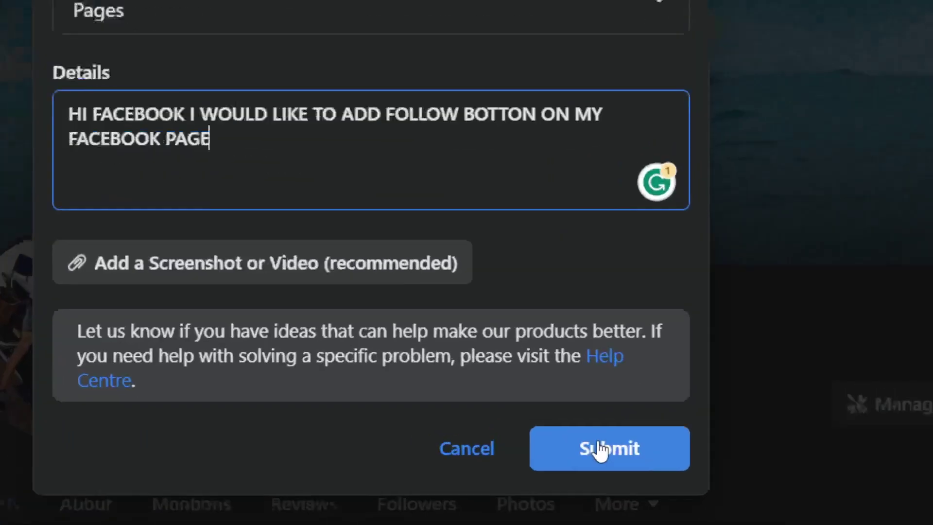
left_click(572, 411)
left_click(605, 456)
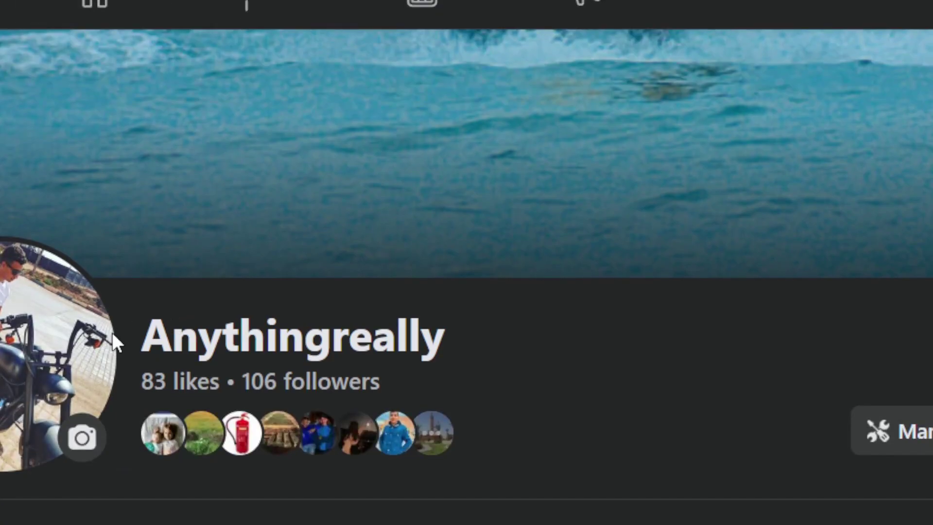
left_click_drag(143, 330, 533, 383)
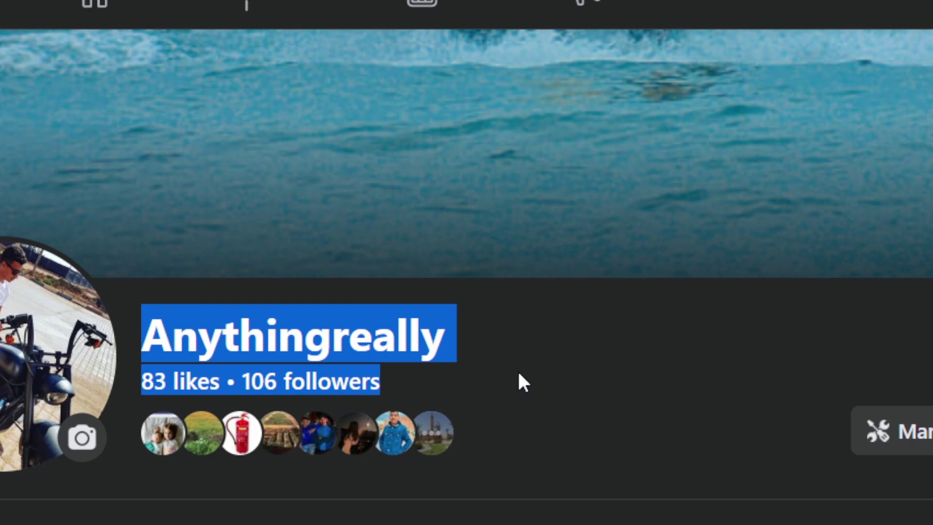